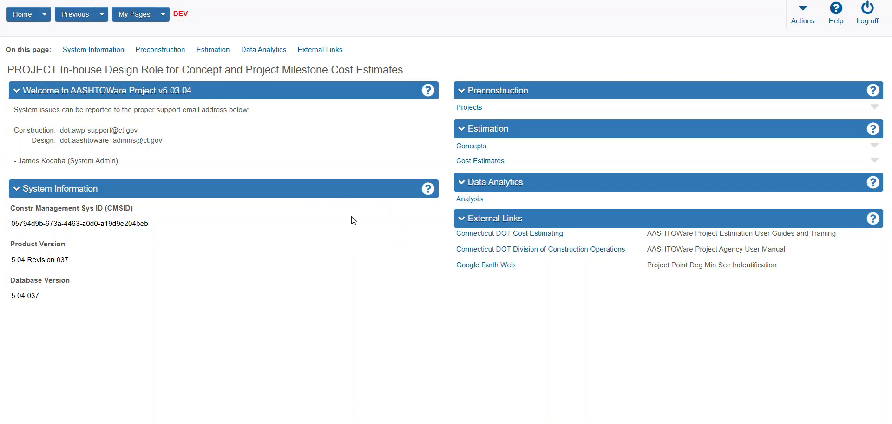
- Switch the active role to CTDOT_ESTIMATION
left_click(44, 14)
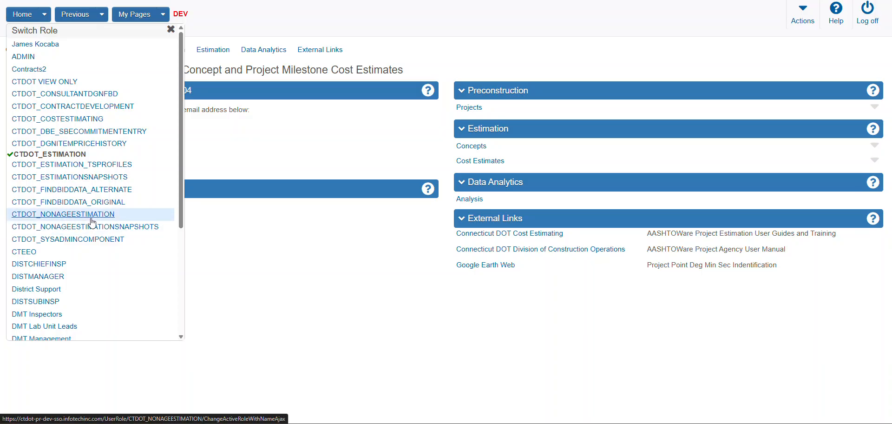
left_click(47, 160)
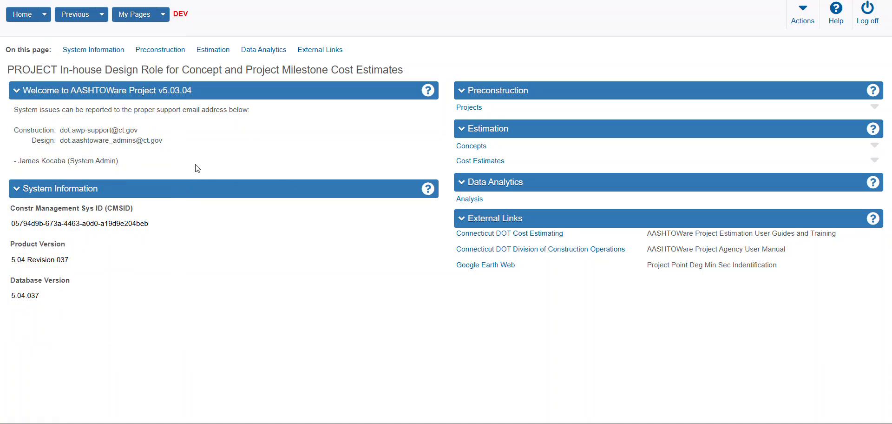
- Open project 0777-0777 from the project overview and show the cost estimates in its cost estimate summary
left_click(472, 109)
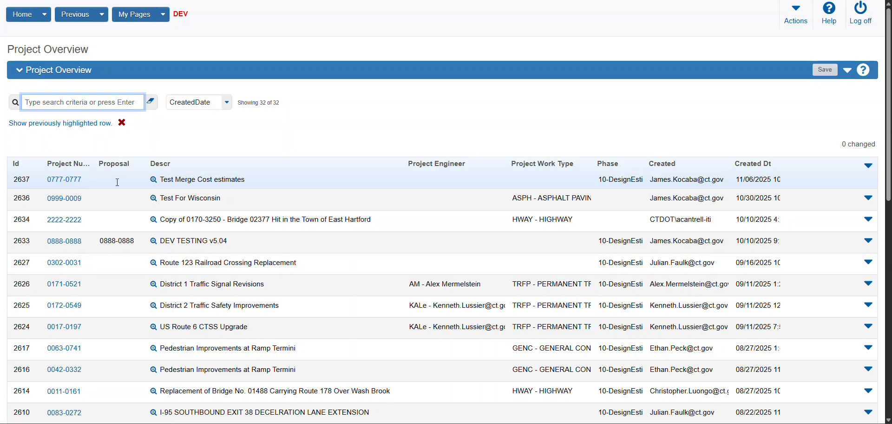
scroll(176, 173, "down", 1)
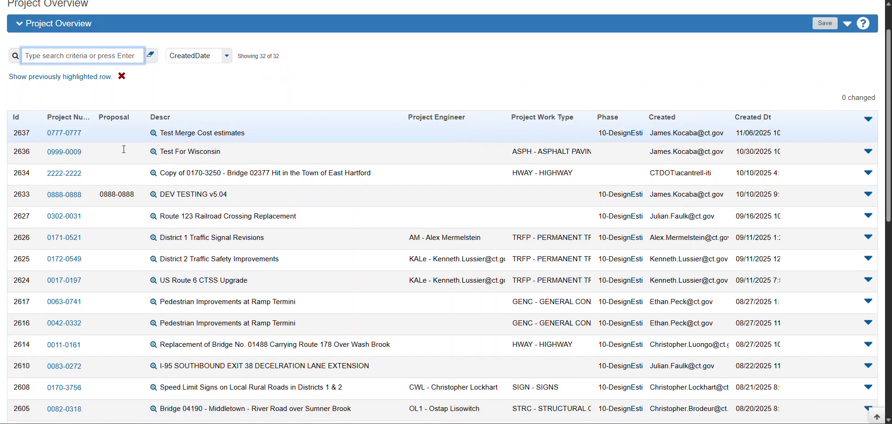
left_click(68, 137)
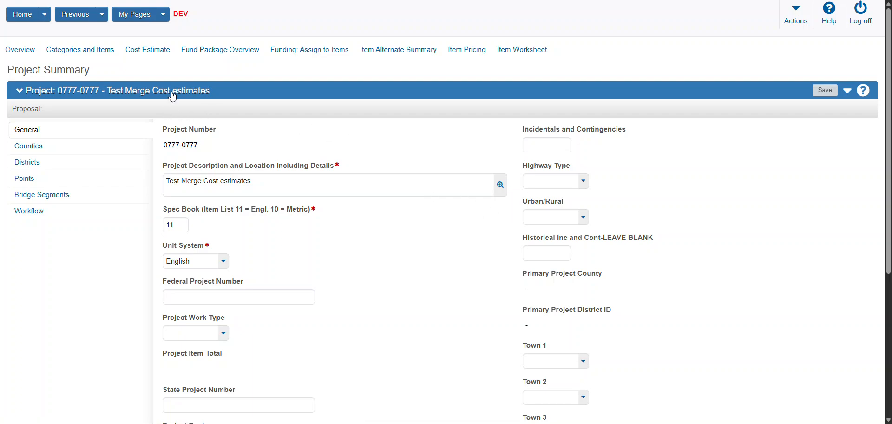
left_click(156, 53)
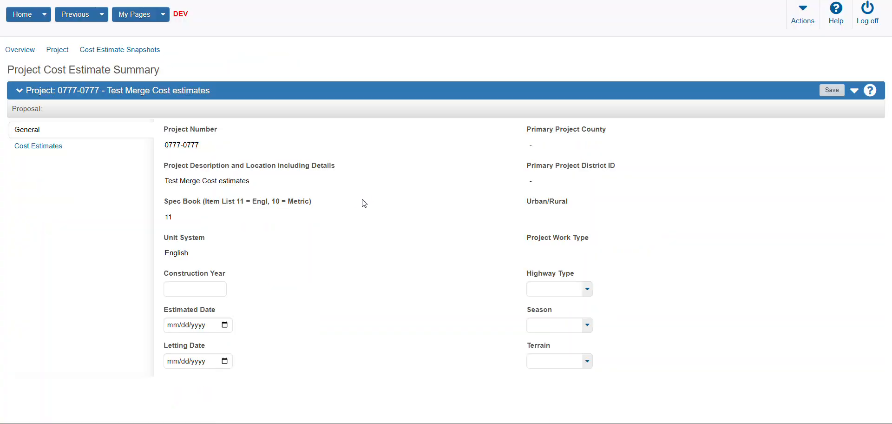
left_click(46, 148)
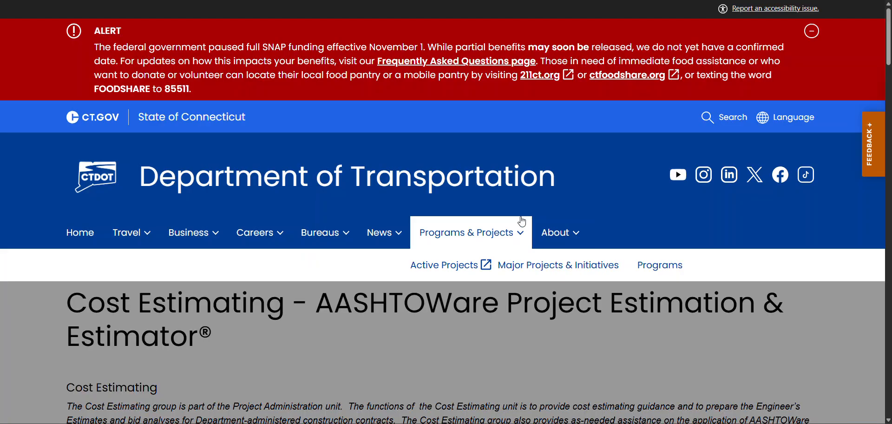
- On the CTDOT Cost Estimating web page, find the Cost Estimate Import Template among the training documents and templates
scroll(753, 313, "down", 3)
scroll(753, 312, "down", 5)
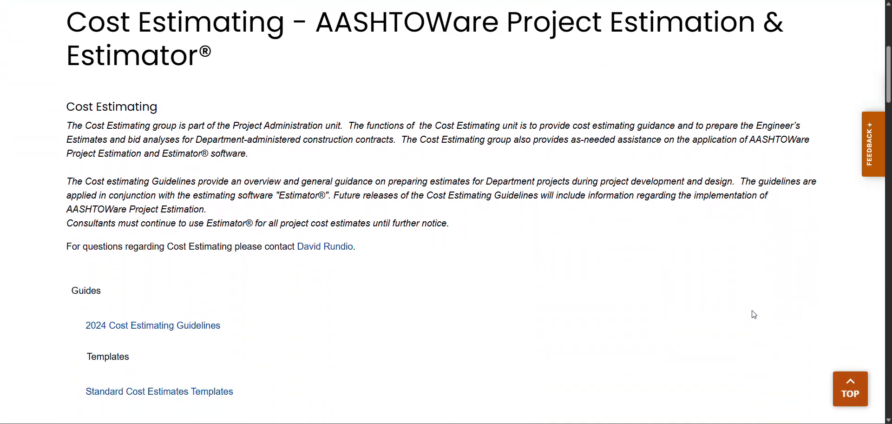
scroll(641, 269, "down", 5)
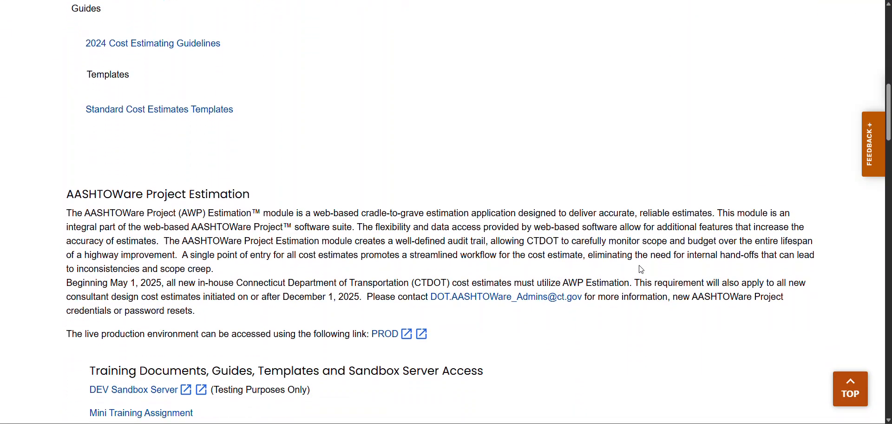
scroll(636, 268, "down", 2)
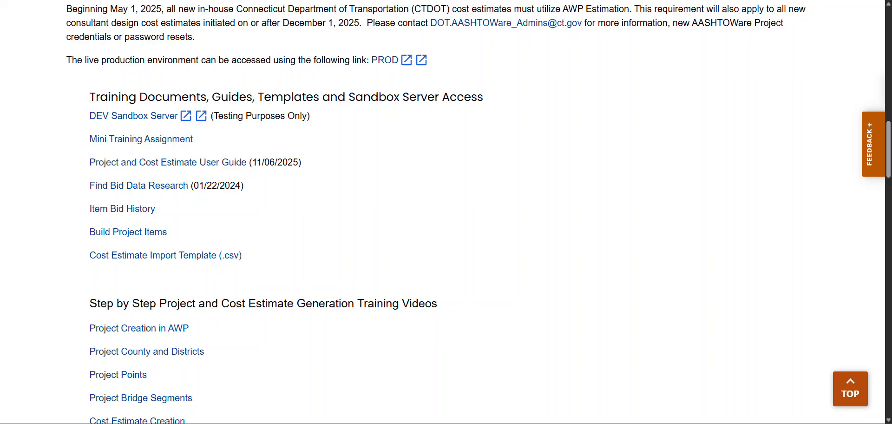
- Open CostEstimate_Import_Template_01 from the Cost Estimate Templates folder in Excel and bring its window fully into view
left_click_drag(891, 100, 520, 92)
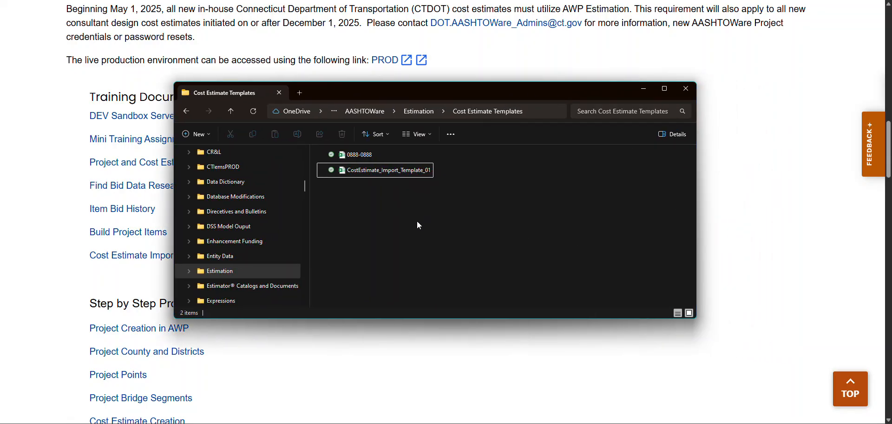
double_click(384, 172)
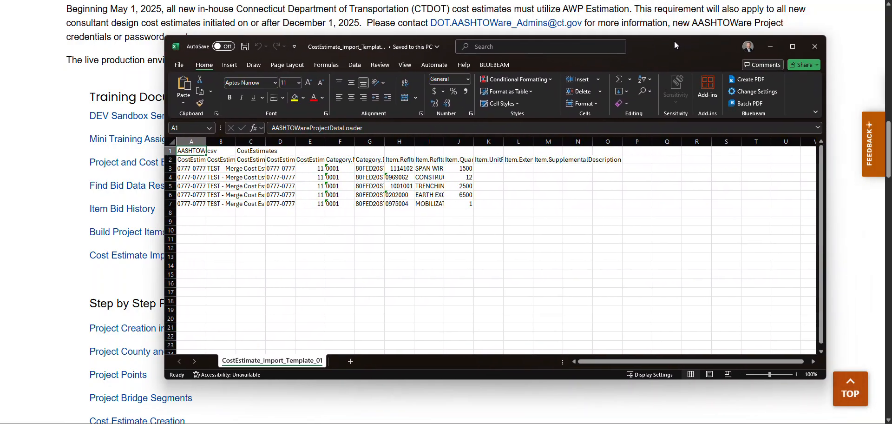
left_click_drag(675, 42, 644, 42)
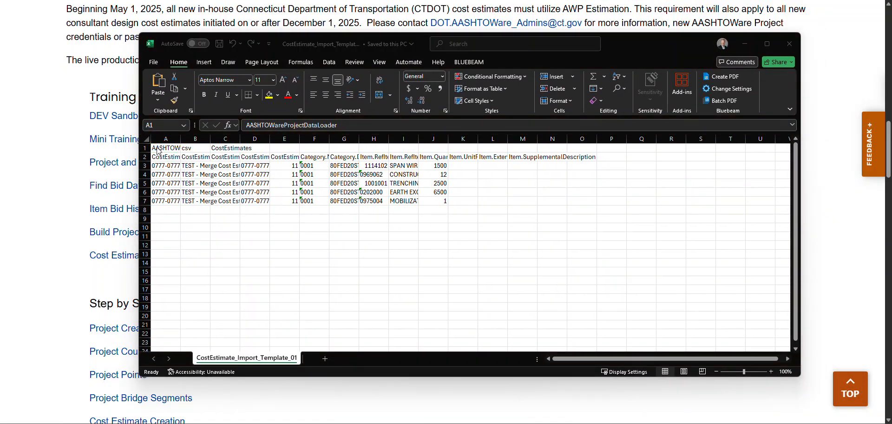
- AutoFit the width of all columns in the template sheet, and enlarge and reposition the Excel window
left_click(146, 136)
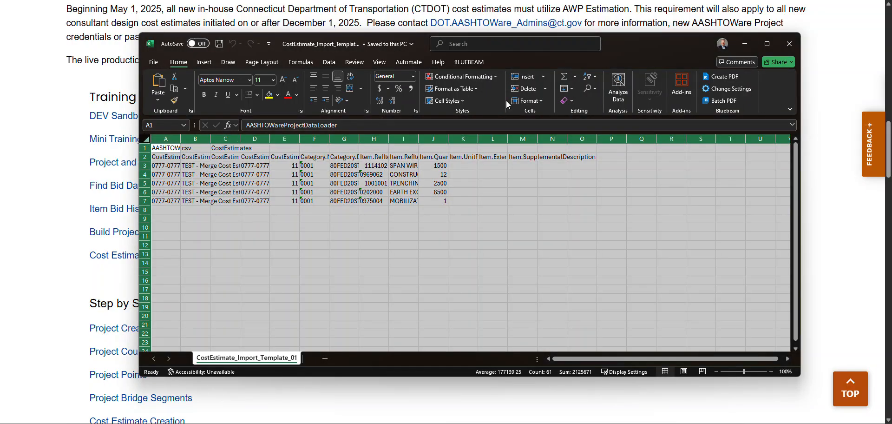
left_click(545, 102)
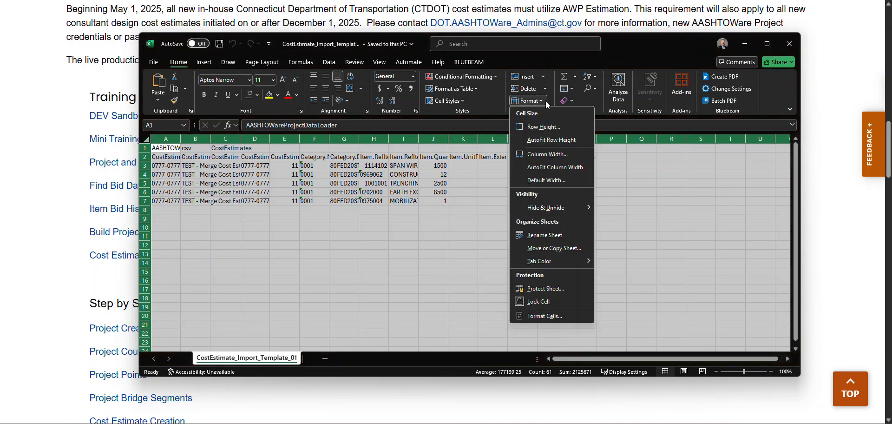
left_click(579, 168)
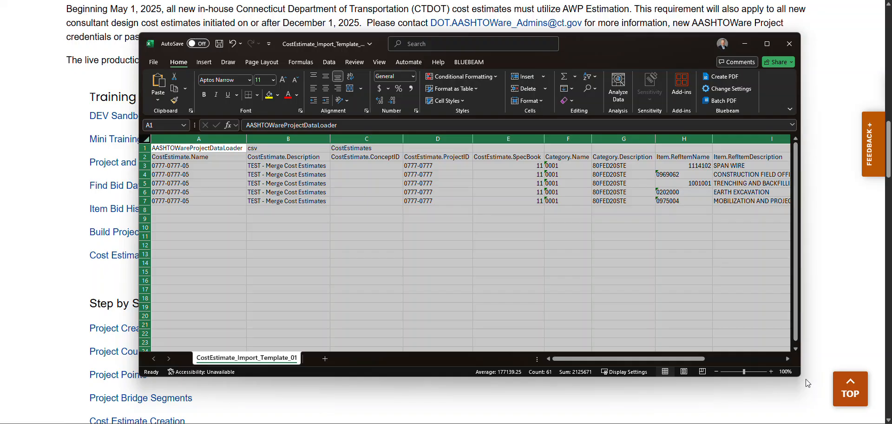
left_click_drag(801, 374, 841, 399)
left_click_drag(649, 47, 606, 39)
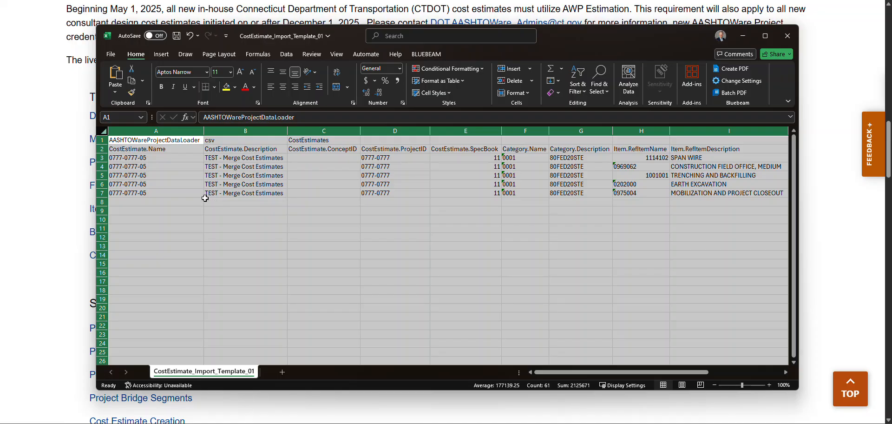
left_click(171, 160)
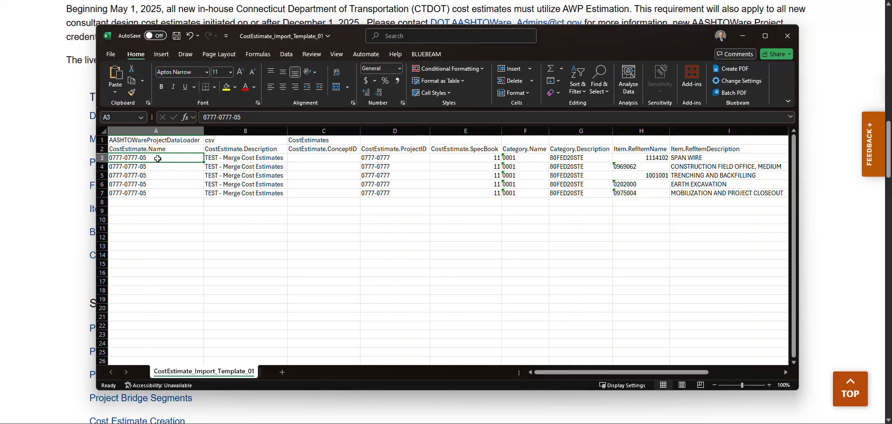
double_click(158, 158)
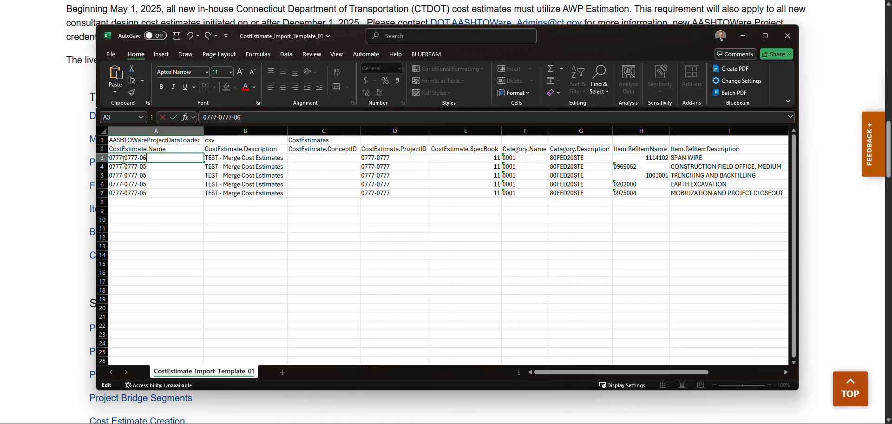
right_click(160, 161)
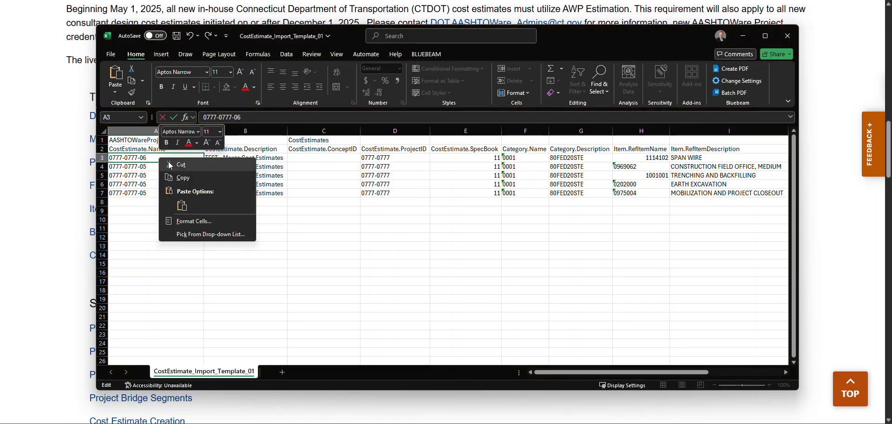
left_click(179, 178)
left_click_drag(170, 166, 171, 191)
key("ctrl+v")
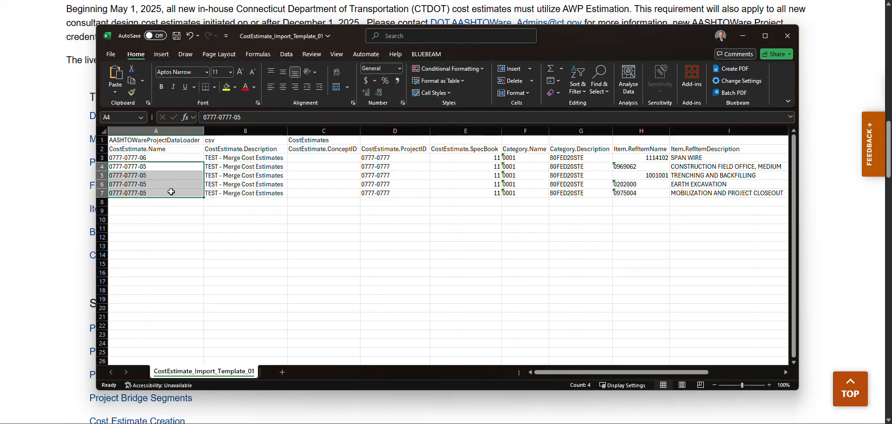
right_click(170, 192)
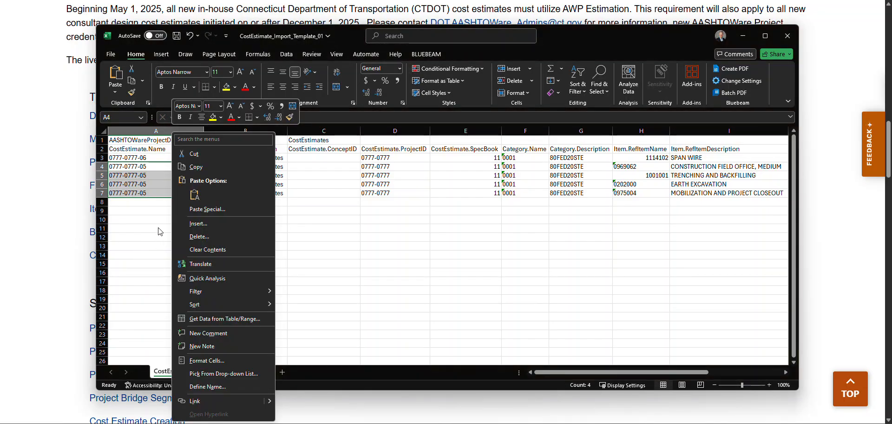
left_click(195, 195)
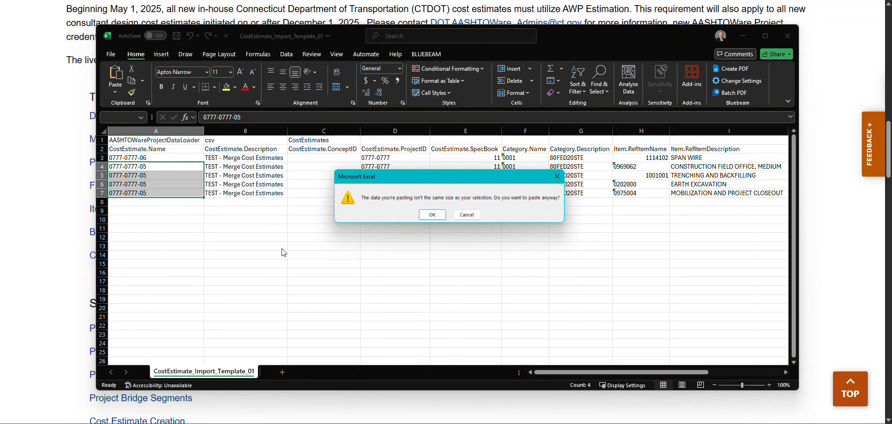
left_click(466, 214)
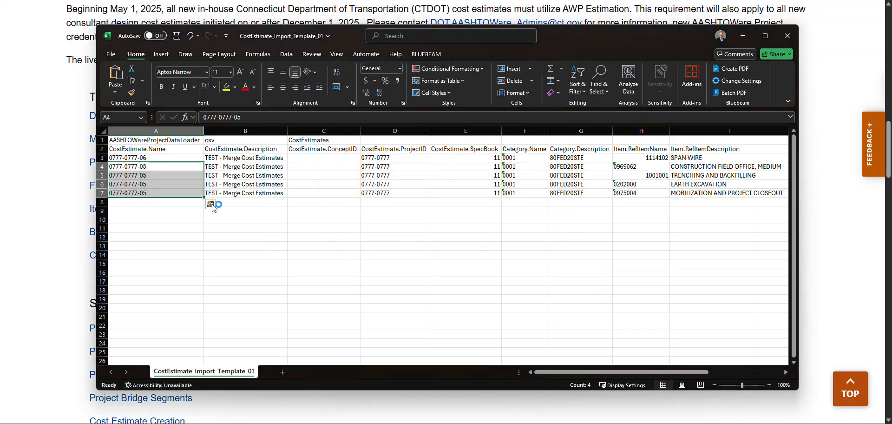
- Copy the CostEstimate.Name from cell A3 and paste it into cells A4 to A7
right_click(149, 158)
left_click(174, 166)
left_click_drag(135, 166, 158, 192)
right_click(167, 192)
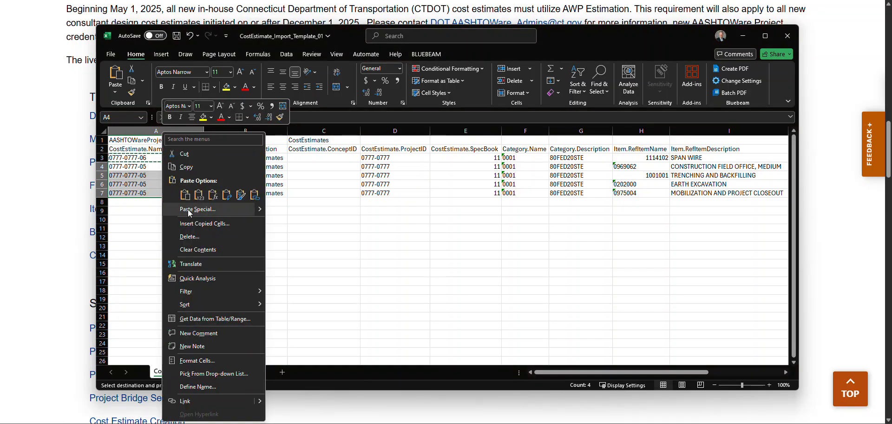
left_click(185, 195)
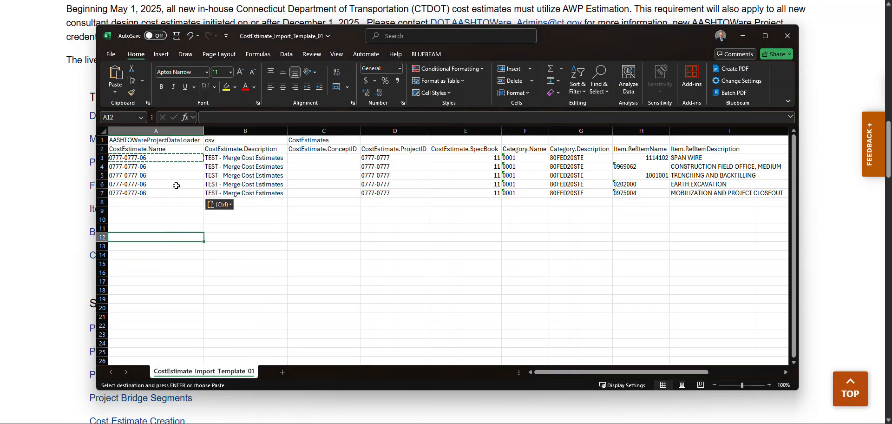
- Set the CostEstimate.Description in cell B3 to "Cost Estimate Number 6"
left_click(233, 158)
type("Cost Estimate Num")
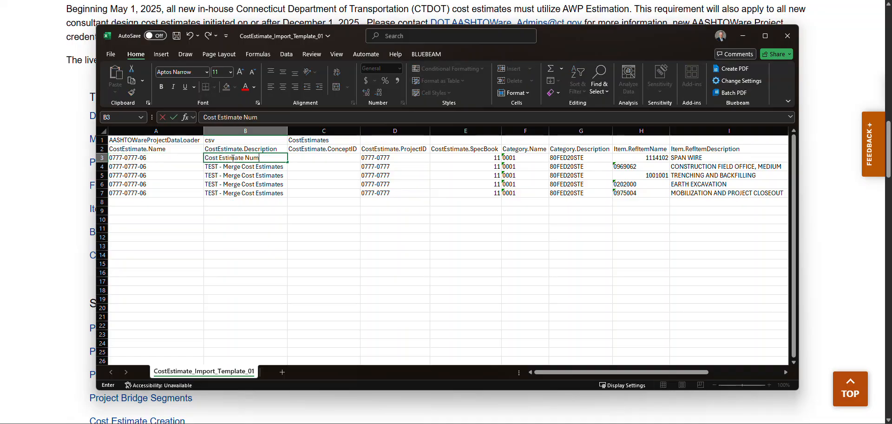
type("ber 6")
left_click(279, 253)
- Copy the description from cell B3 and paste it into cells B4 to B7
left_click(265, 159)
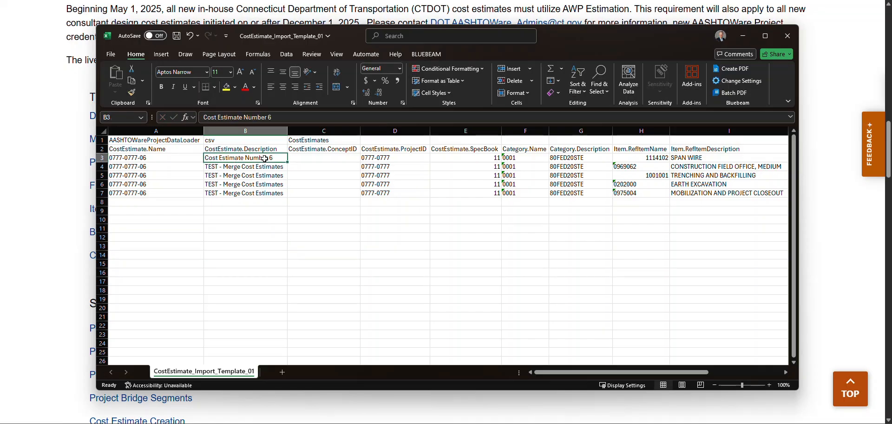
right_click(264, 159)
left_click(274, 166)
left_click(274, 166)
left_click_drag(275, 166, 262, 192)
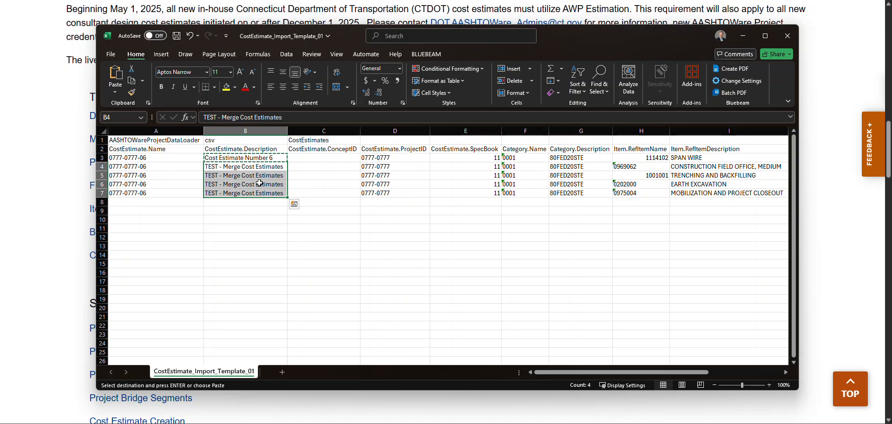
right_click(260, 183)
left_click(282, 204)
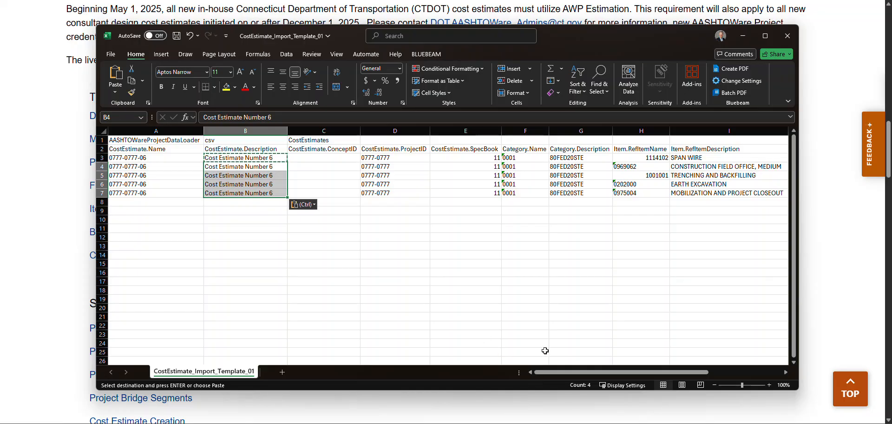
- In the construction field office row, set Category.Name to 0002 and Category.Description to 100STE
left_click_drag(571, 373, 585, 372)
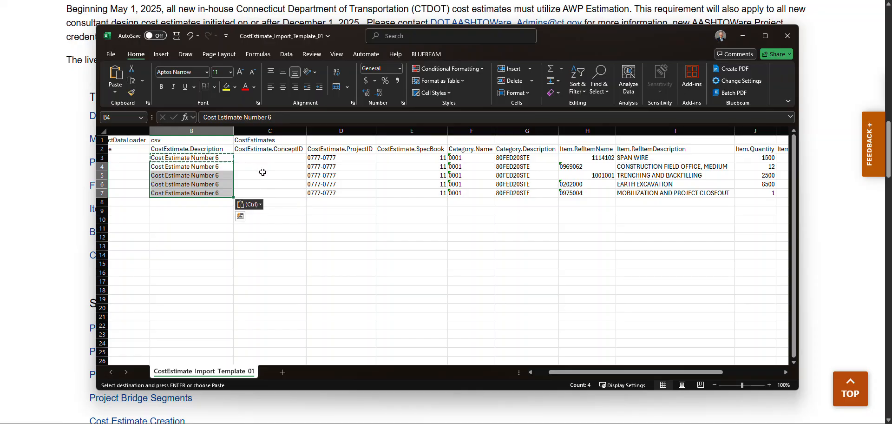
left_click_drag(576, 373, 608, 372)
key("ctrl+v")
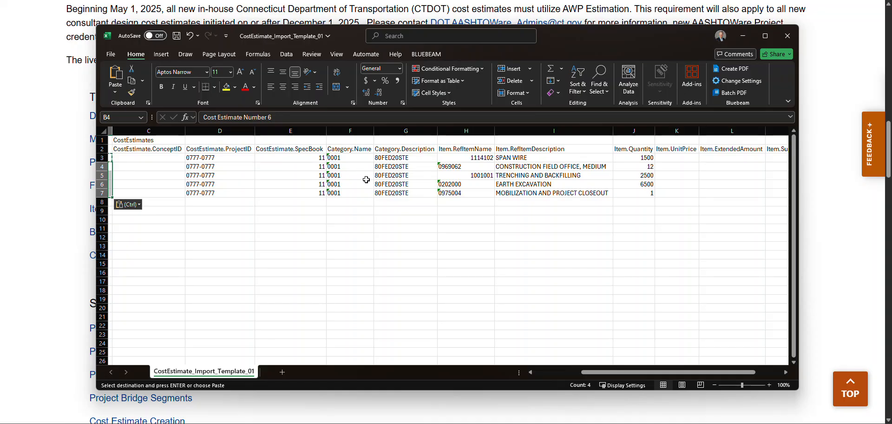
left_click(356, 166)
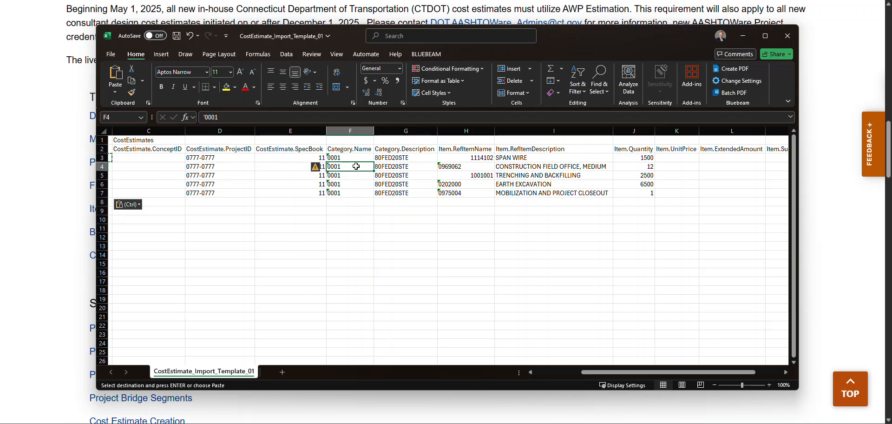
type("0002")
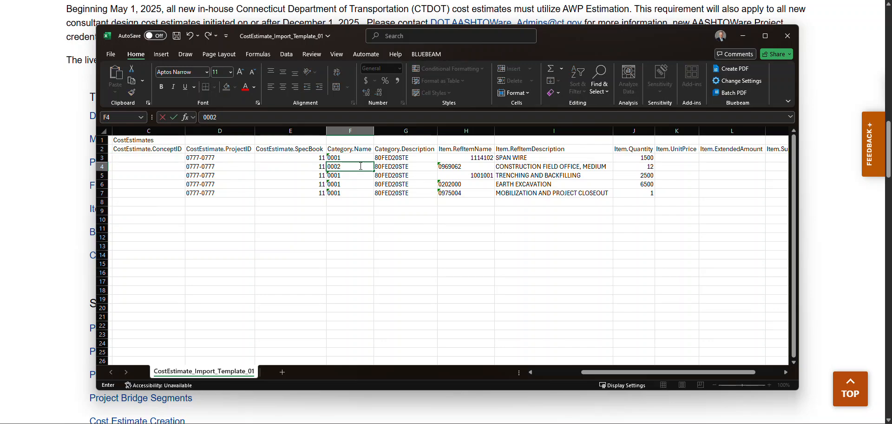
left_click(388, 166)
type("100")
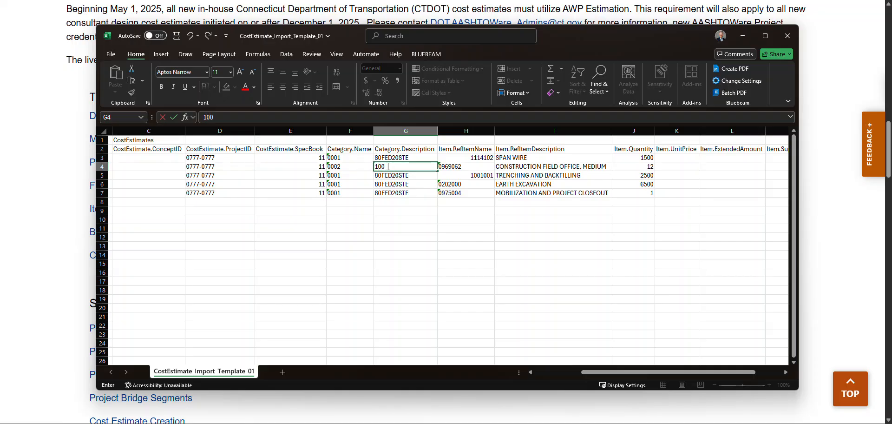
type("STE")
left_click(422, 246)
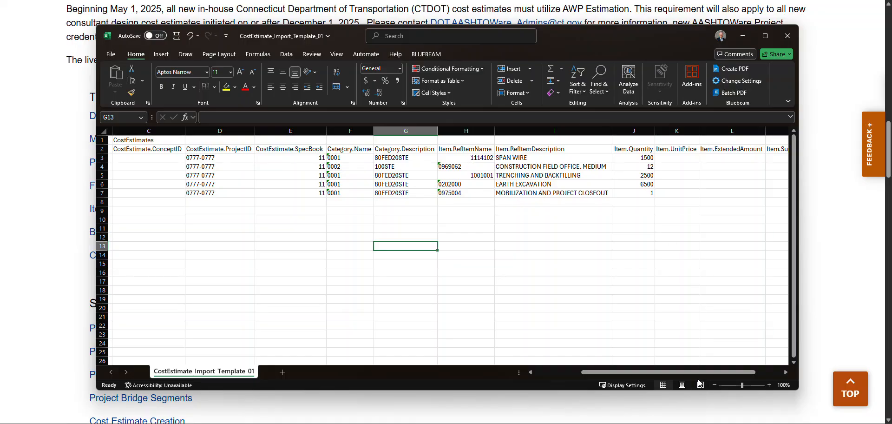
- Enter "** See Special Provisions **" as the Item.SupplementalDescription for the earth excavation item in cell M6
left_click_drag(700, 371, 726, 376)
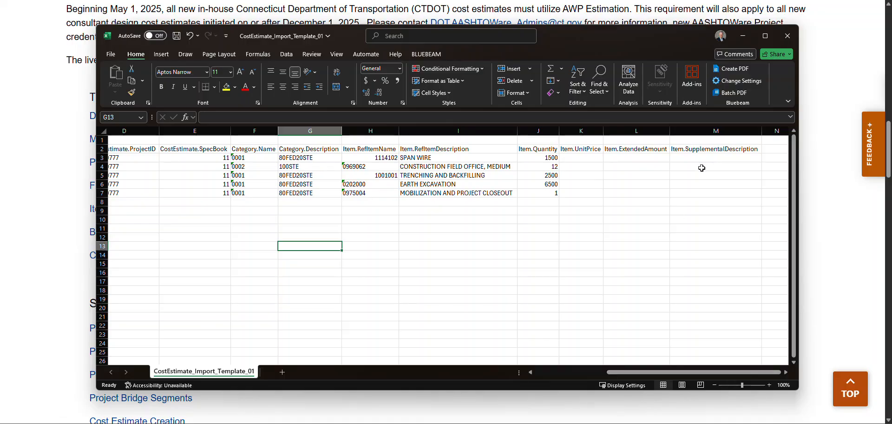
left_click(695, 183)
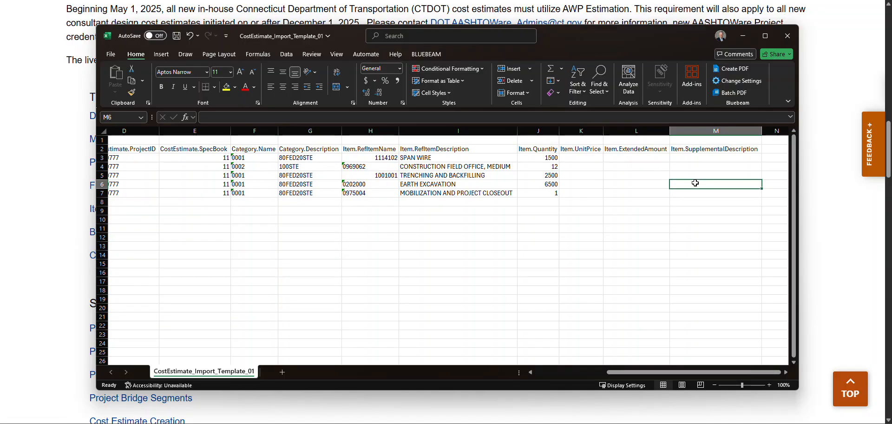
type("** See Special")
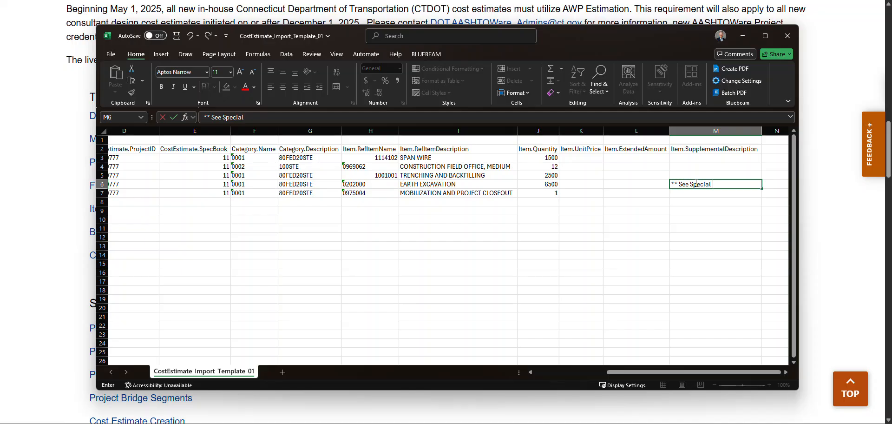
type(" Proviso")
key("BackSpace")
type("ons **")
left_click(675, 256)
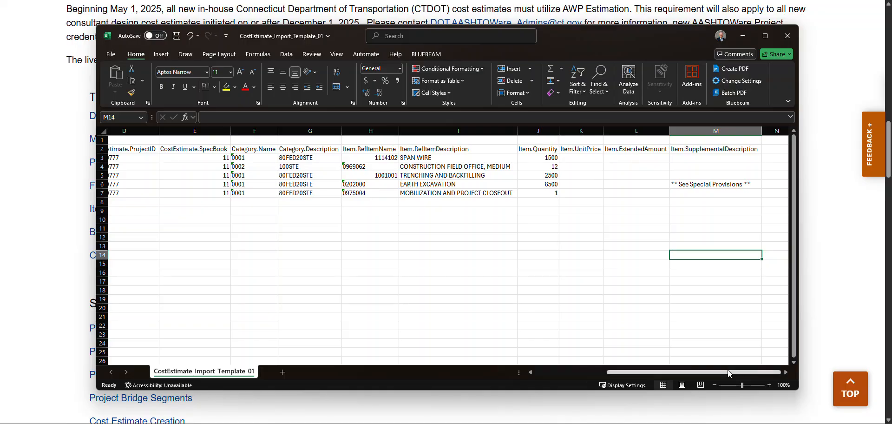
- Save the edited cost estimate template CSV and minimise its window
left_click_drag(727, 370, 611, 363)
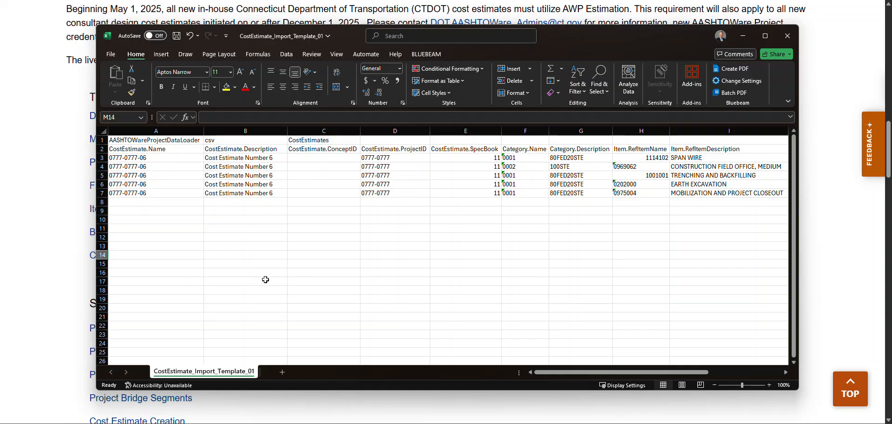
left_click(178, 37)
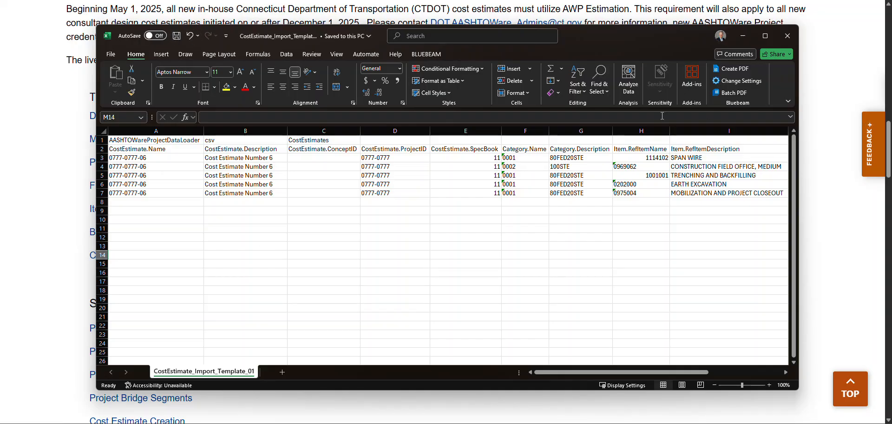
left_click(743, 37)
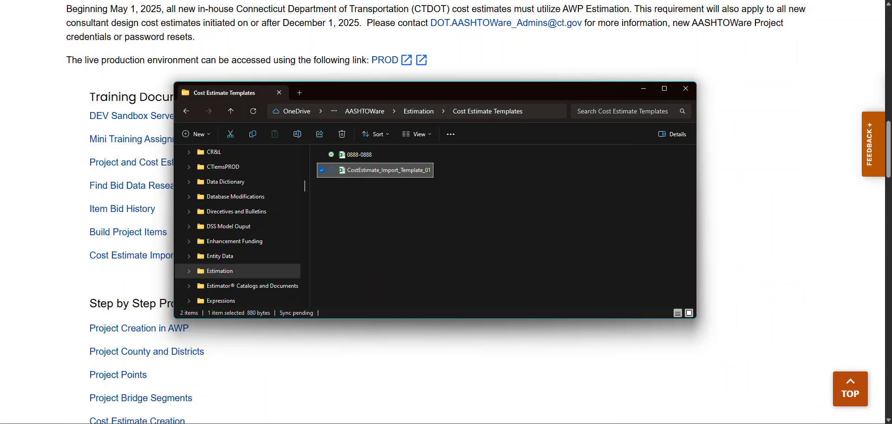
- Switch to AASHTOWare Project in the browser and open the file import page
left_click(60, 1)
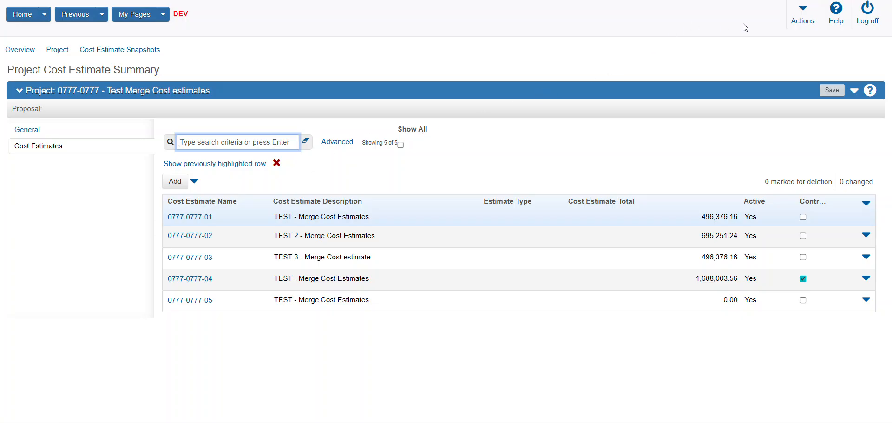
left_click(803, 21)
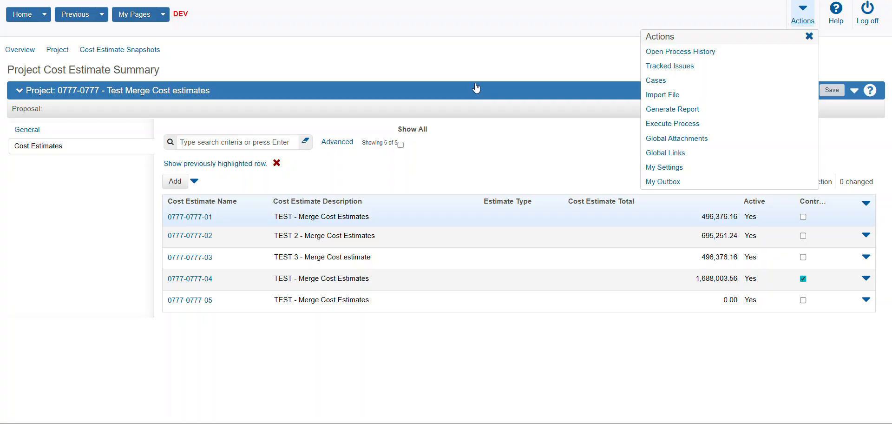
left_click(667, 98)
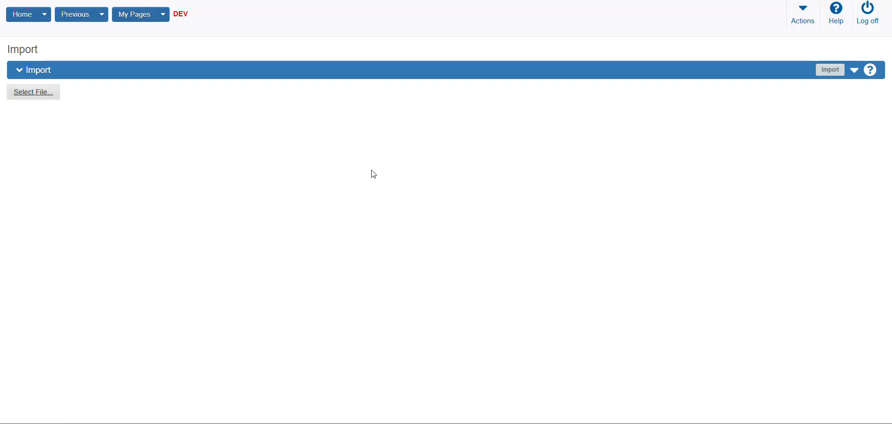
- Select CostEstimate_Import_Template_01 from the Cost Estimate Templates folder and import it, adding or updating existing records and ignoring blank fields
left_click(41, 93)
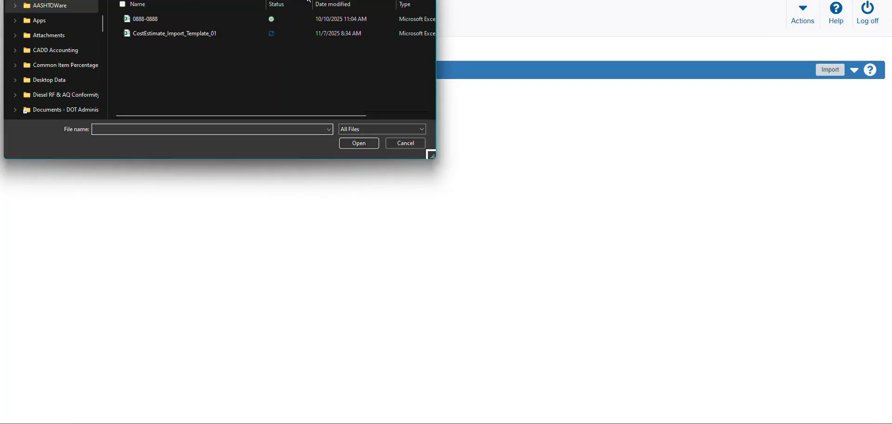
left_click_drag(339, 20, 389, 63)
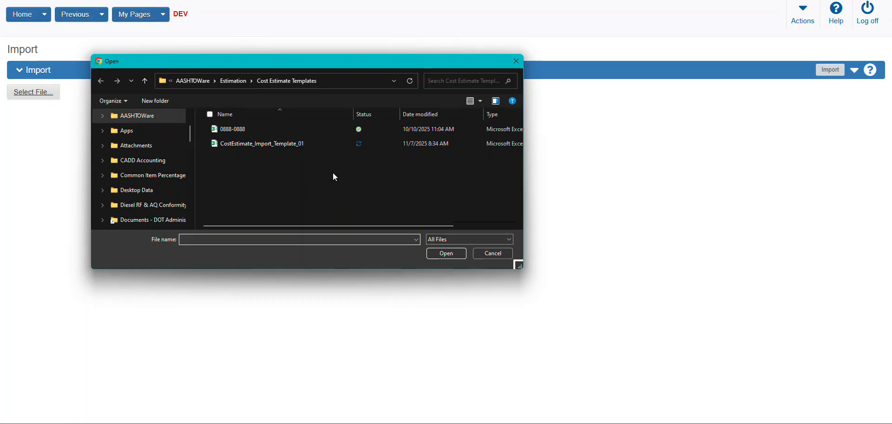
left_click(253, 144)
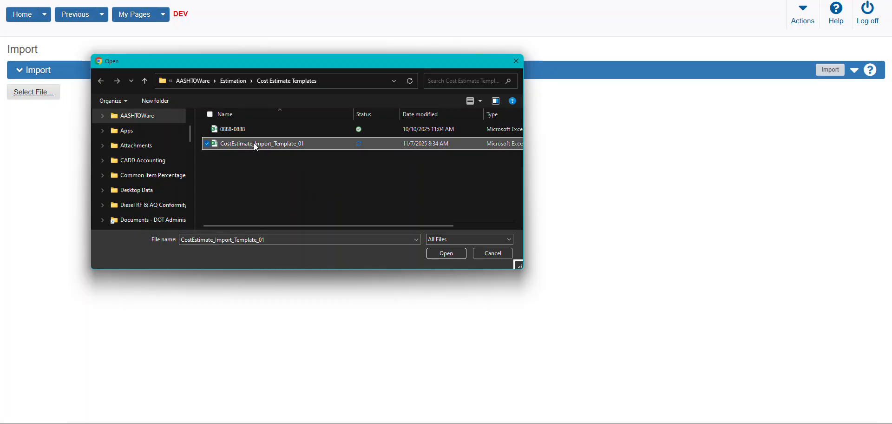
left_click(450, 254)
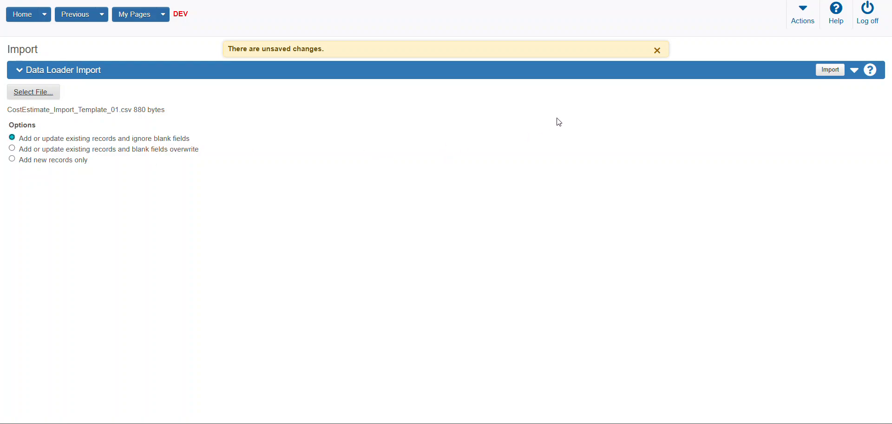
left_click(831, 72)
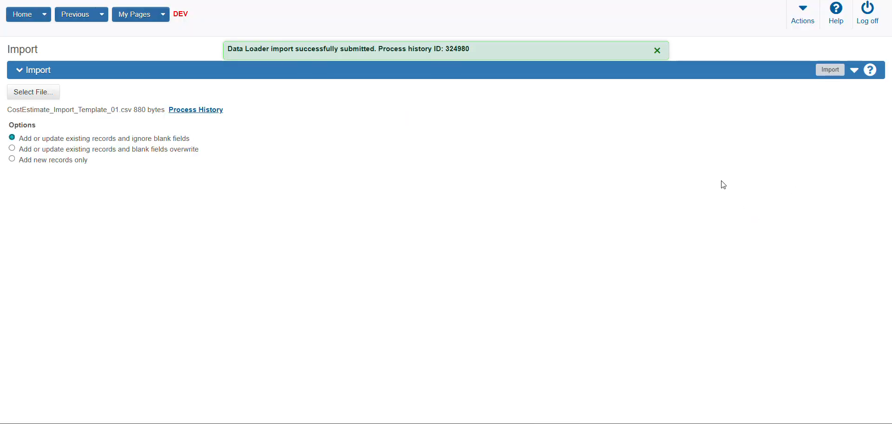
- Open the process history and filter it by Running and by Recent status to check the data loader import
left_click(803, 16)
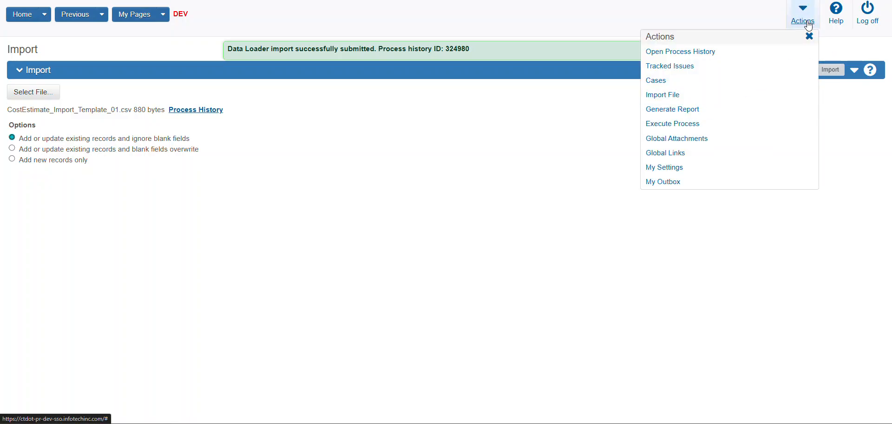
left_click(690, 55)
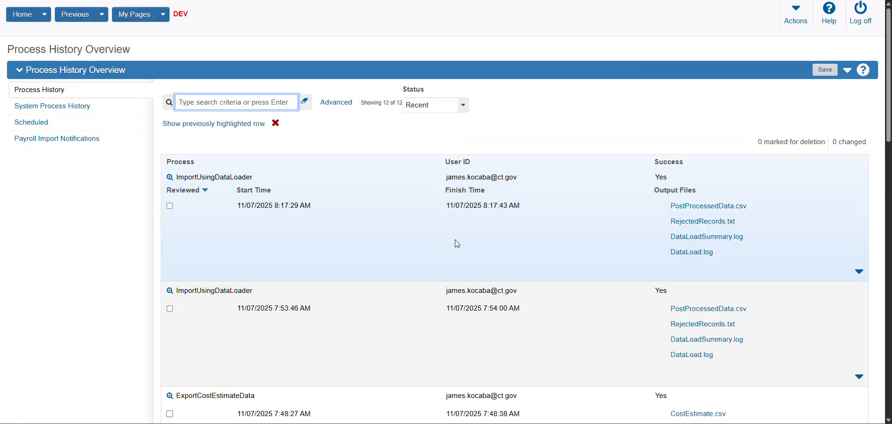
left_click(463, 107)
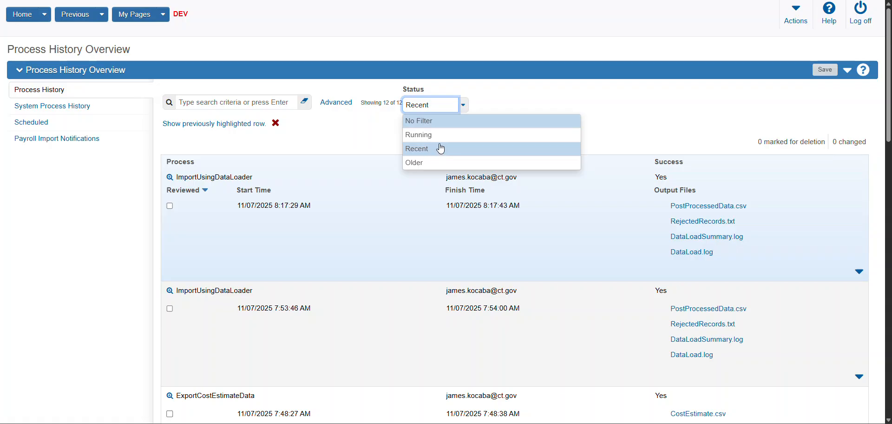
left_click(442, 135)
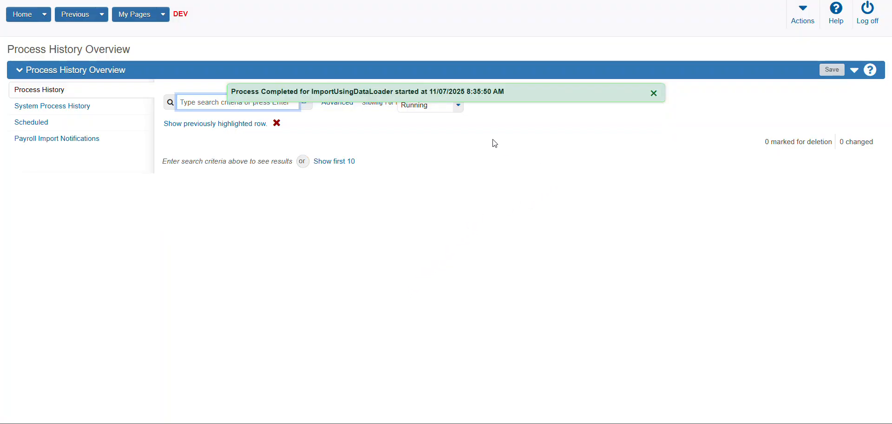
left_click(458, 106)
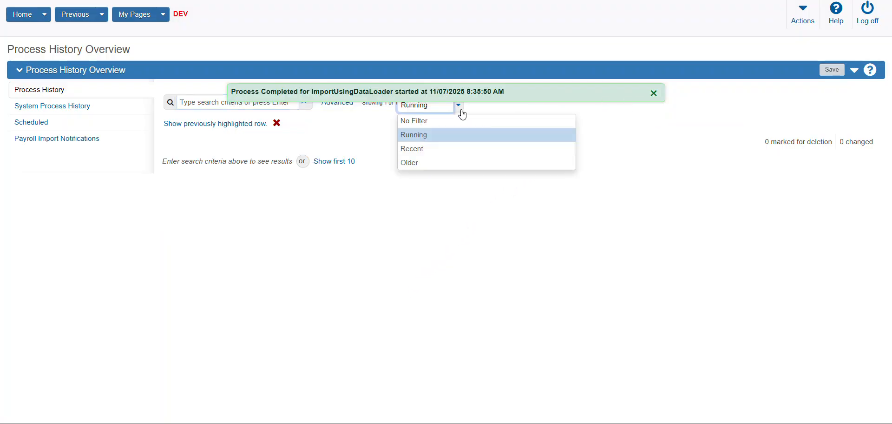
left_click(455, 153)
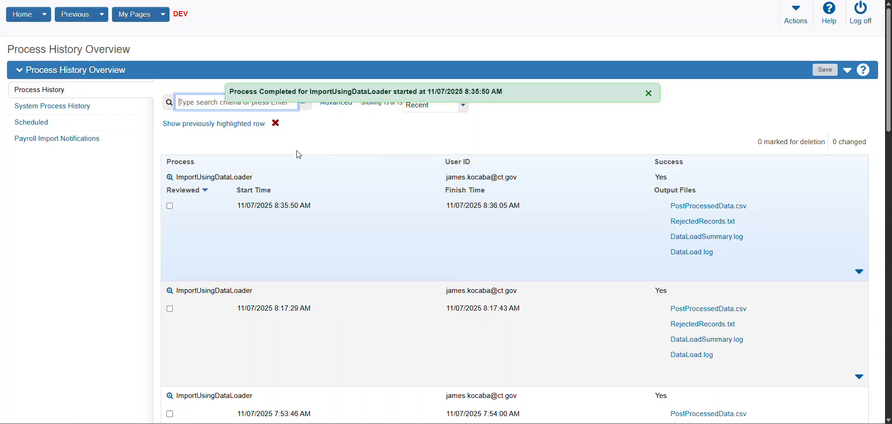
- Return to the Project Cost Estimate Summary of project 0777-0777 and show its list of cost estimates
left_click(107, 21)
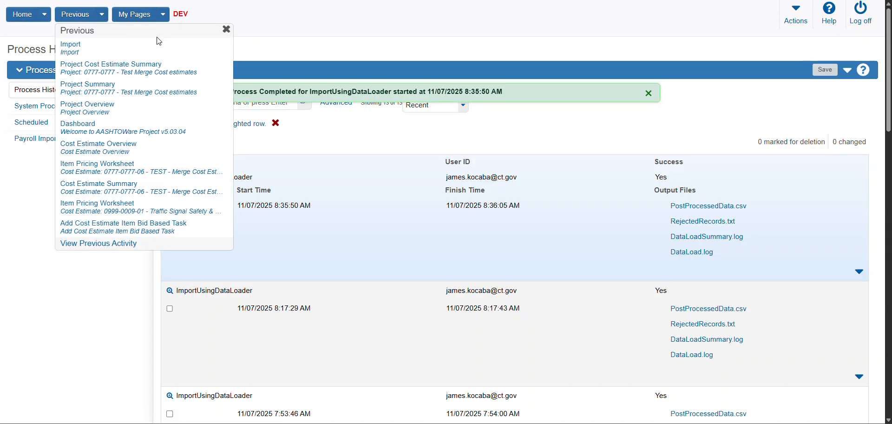
left_click(128, 65)
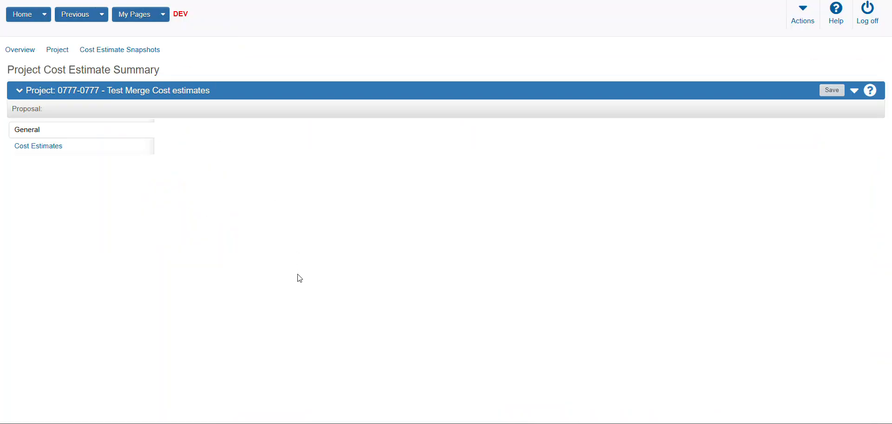
left_click(59, 150)
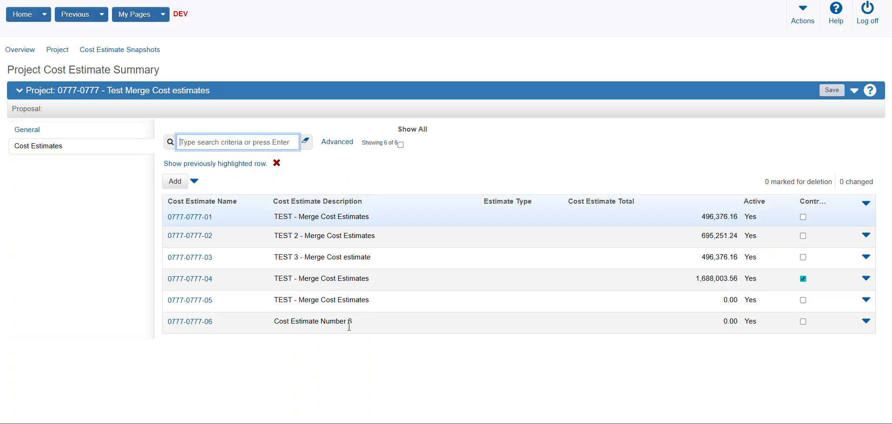
left_click(202, 328)
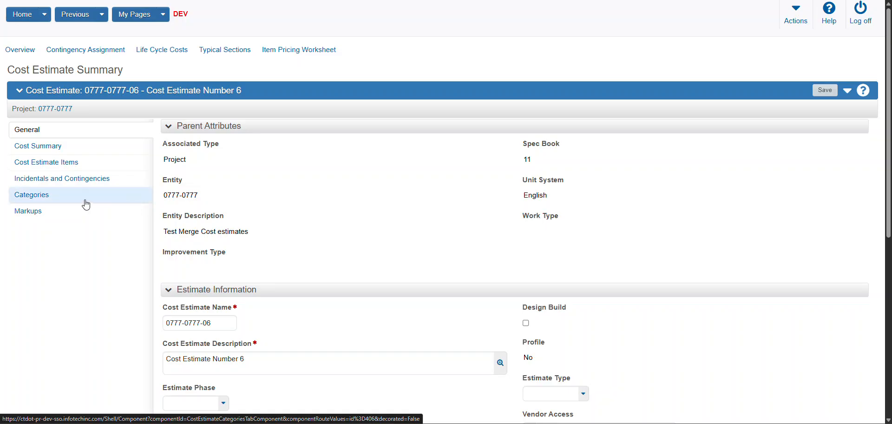
left_click(38, 199)
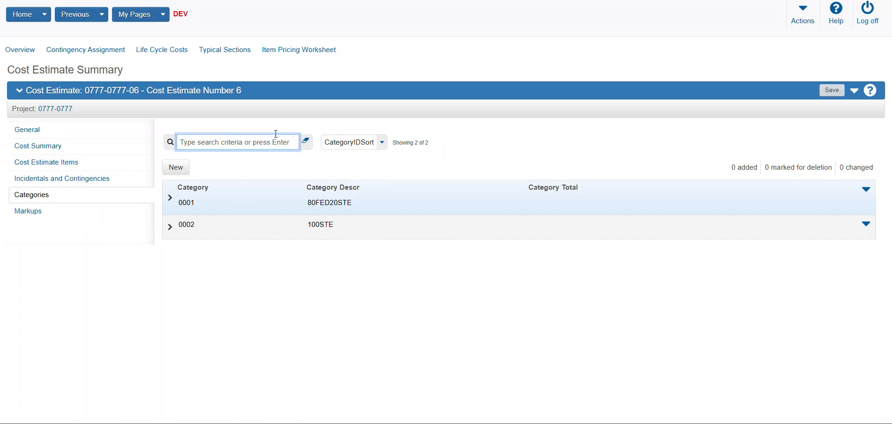
left_click(290, 55)
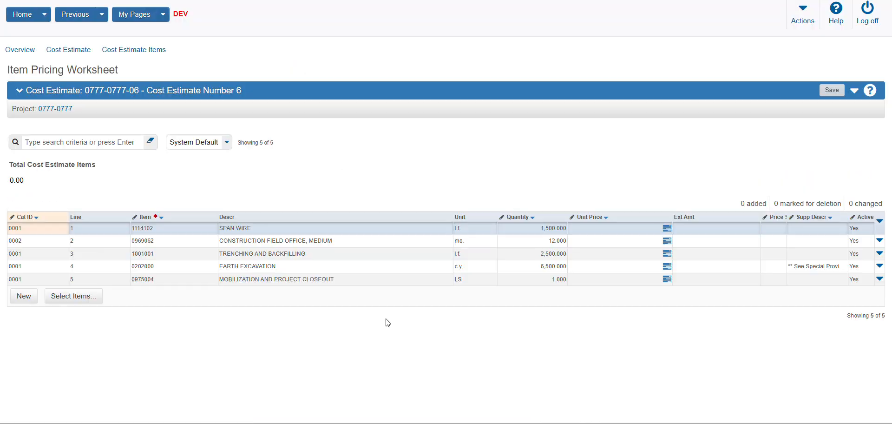